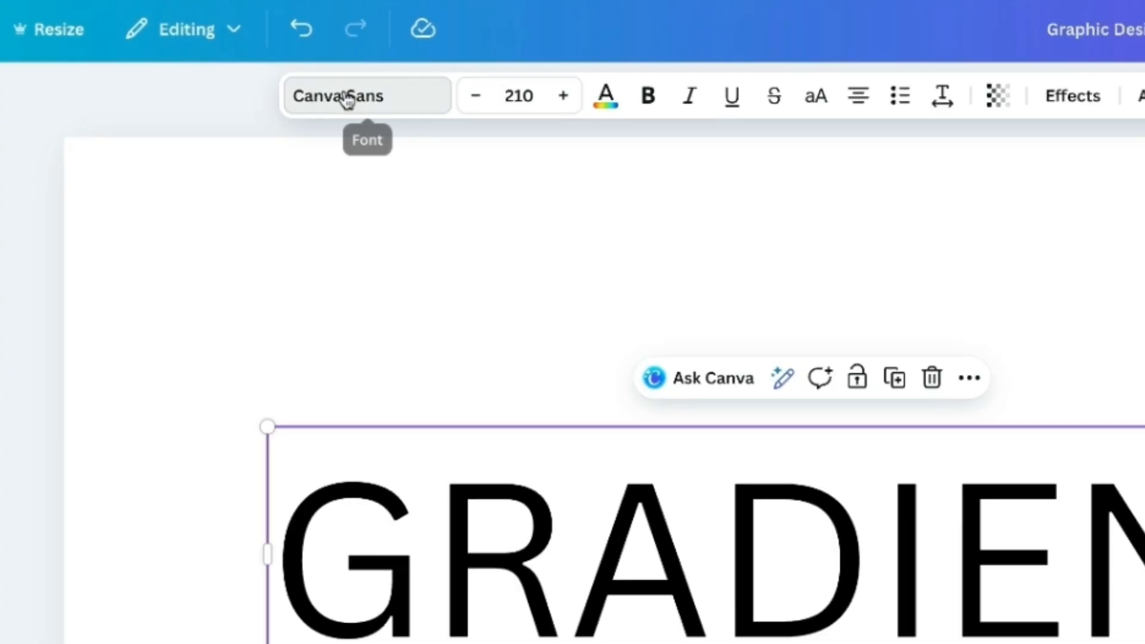
- Change the font of the GRADIENT text to League Spartan
click(323, 111)
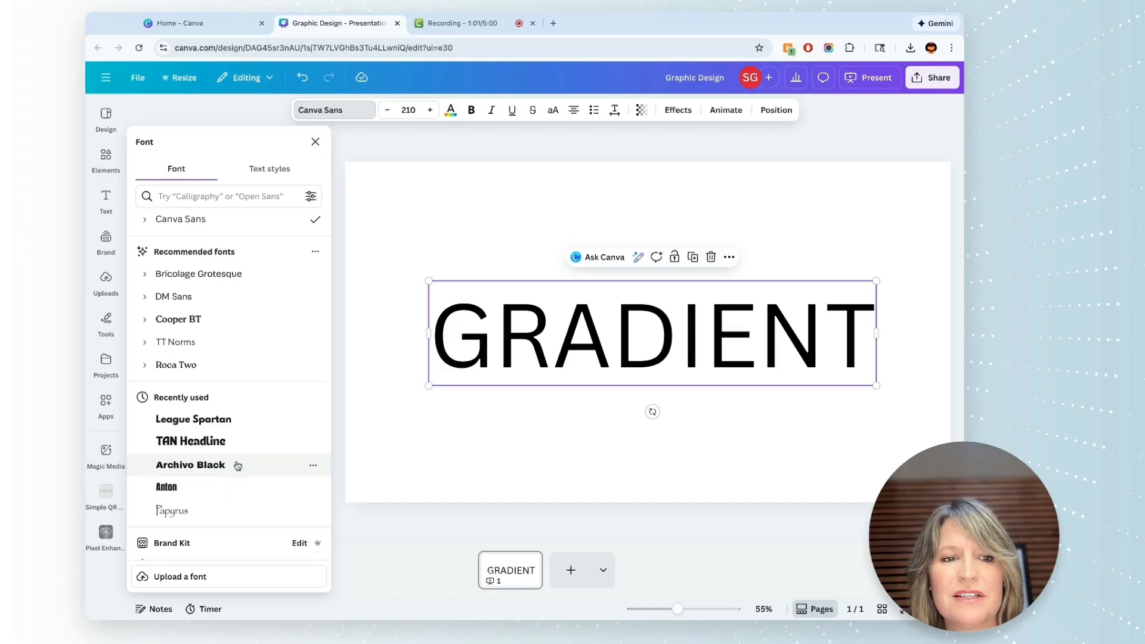
click(234, 427)
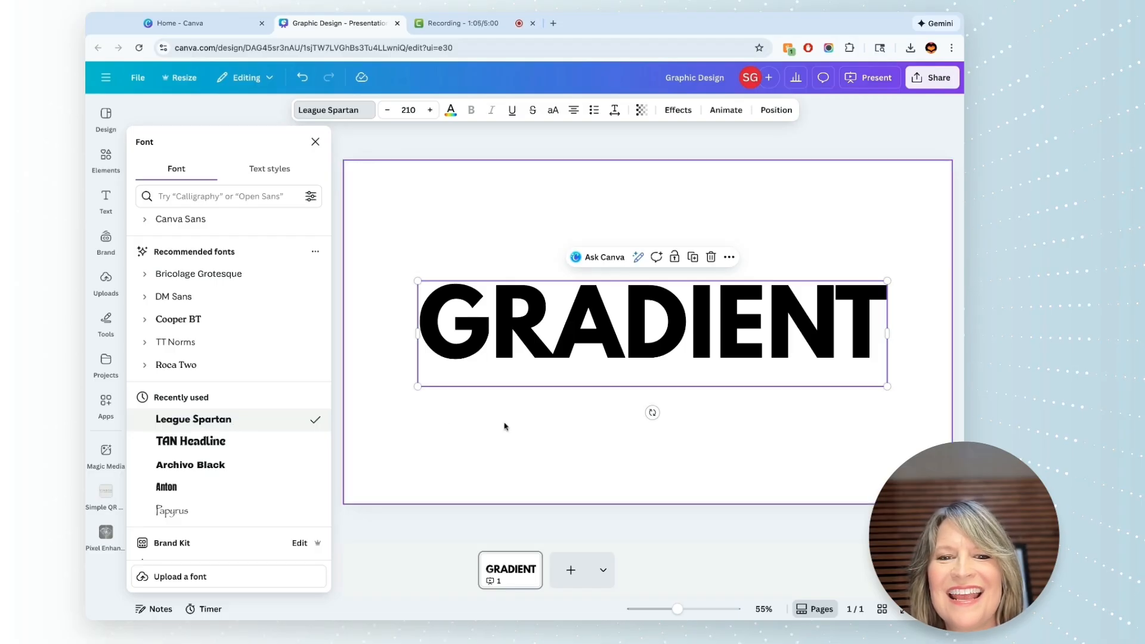
click(596, 446)
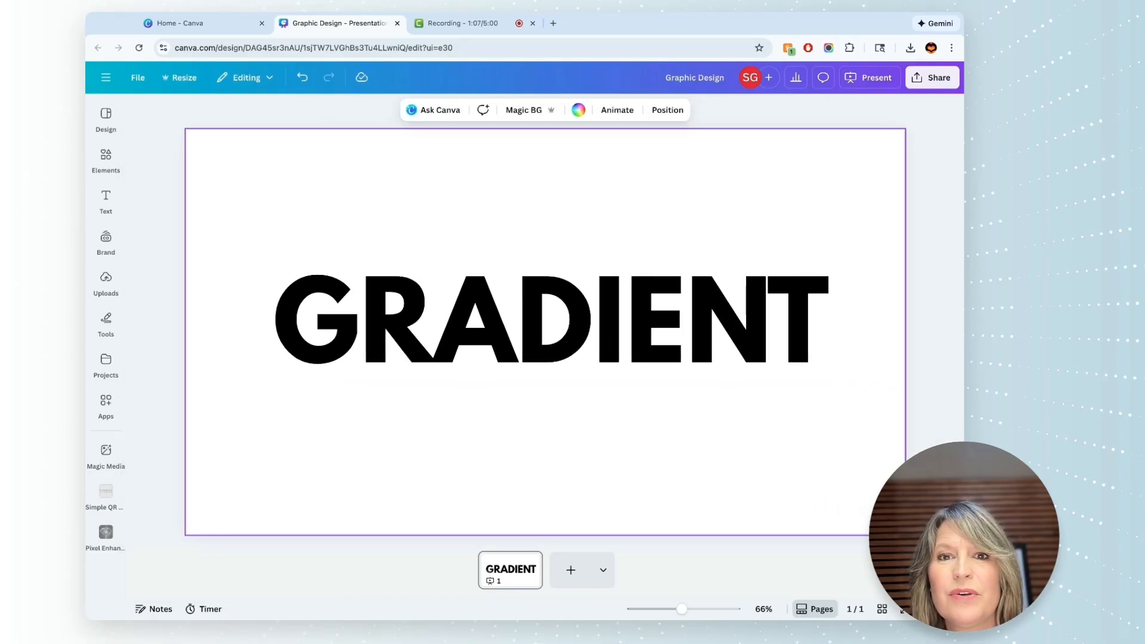
- Recolor the GRADIENT text with a new solid red, #FF0000
click(549, 349)
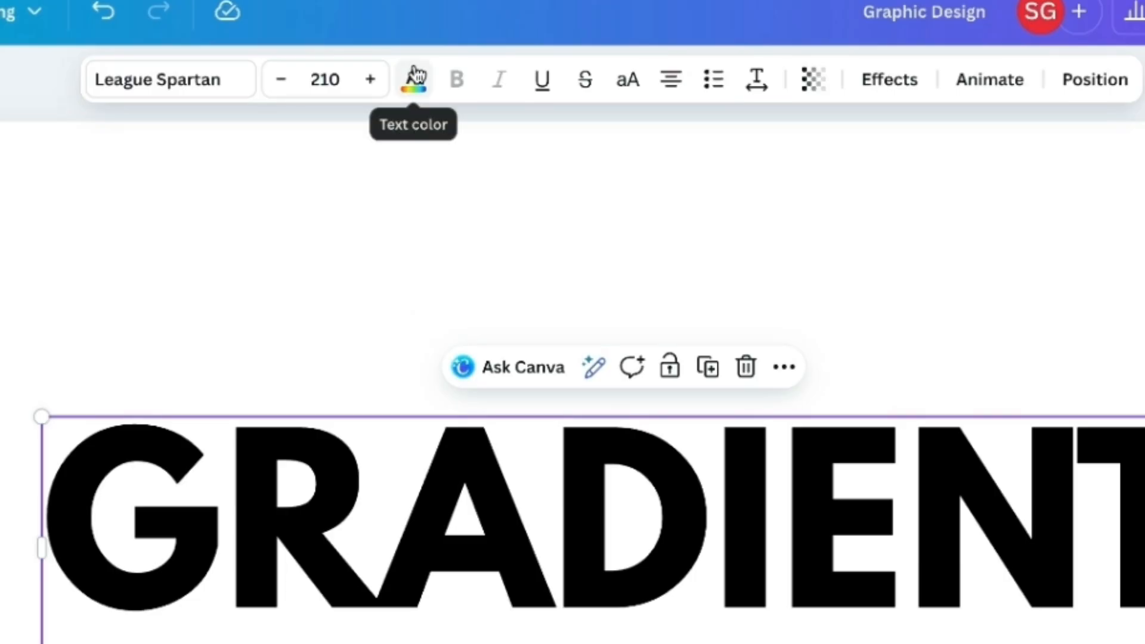
click(414, 78)
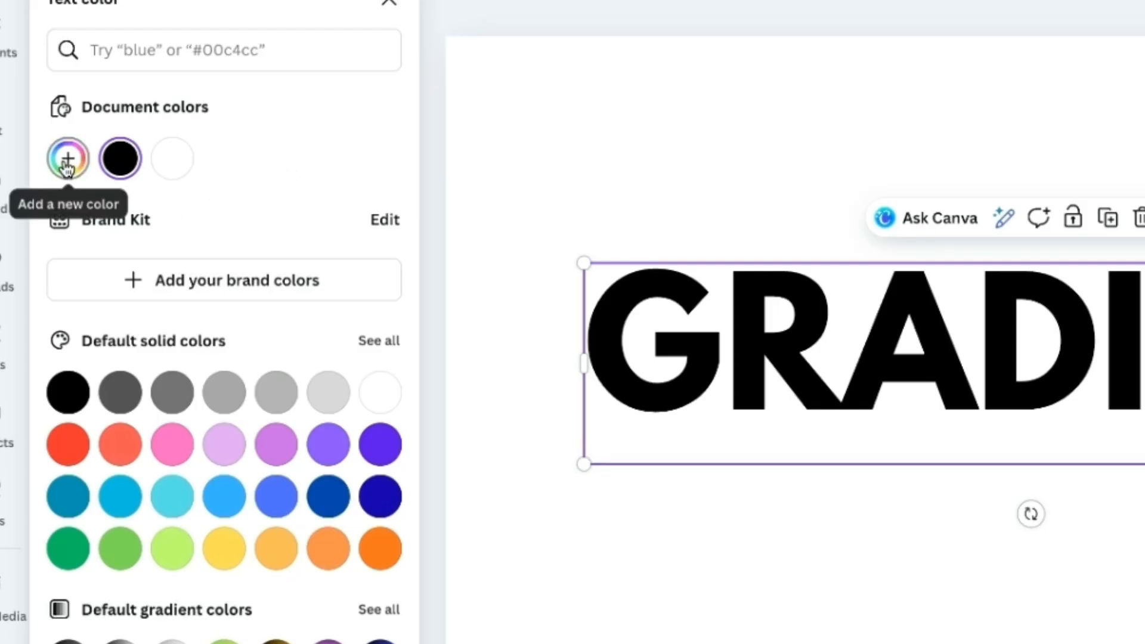
click(68, 159)
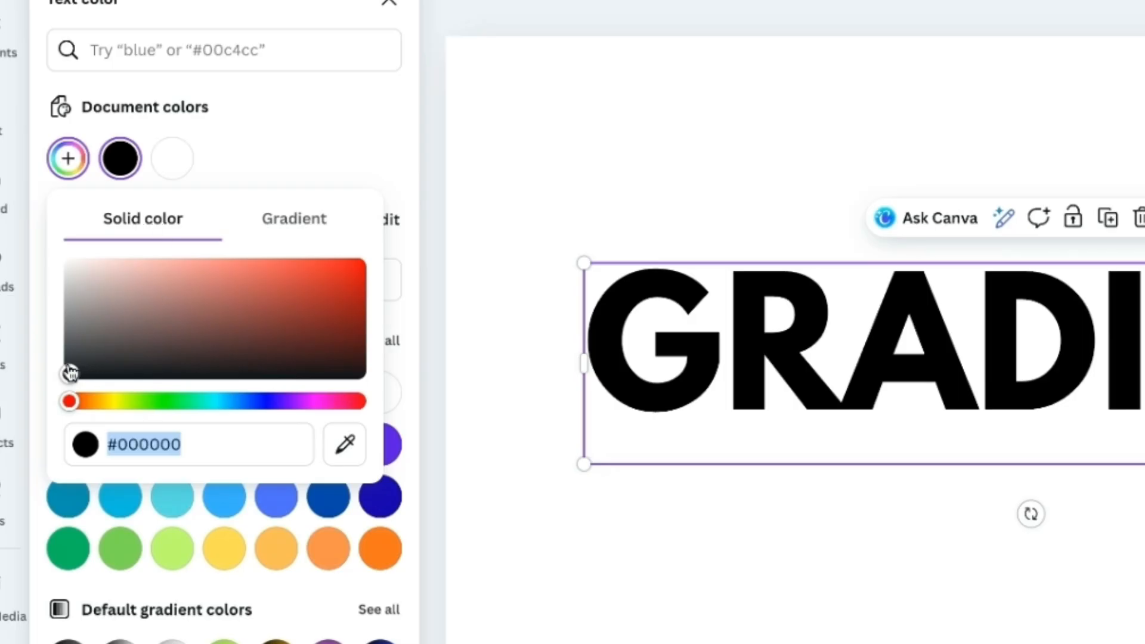
click(73, 405)
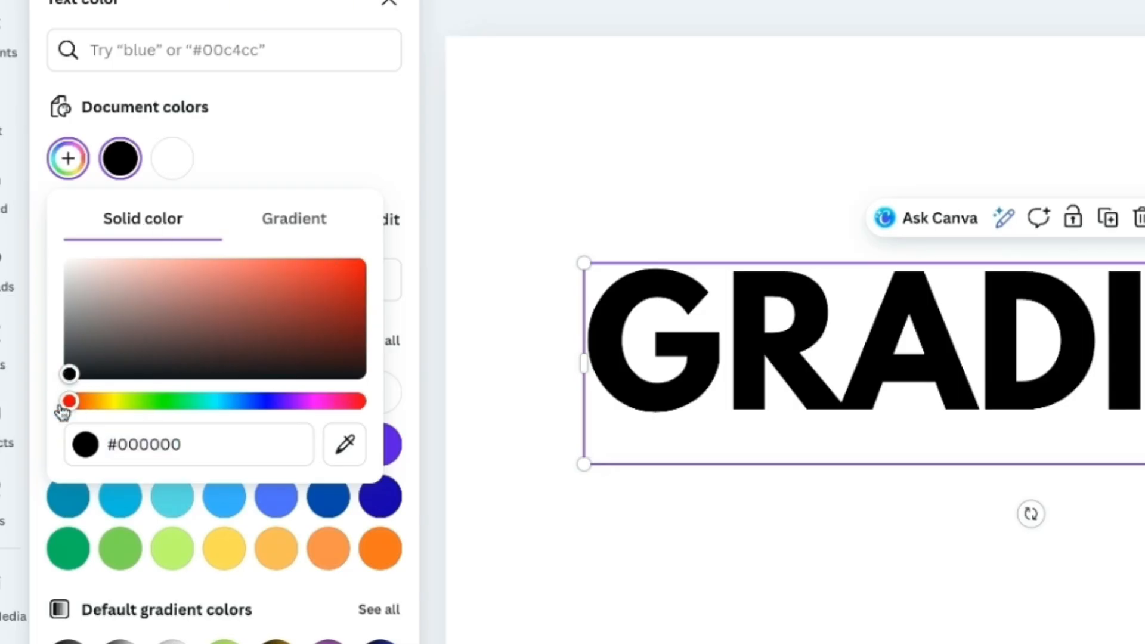
drag(70, 373, 360, 264)
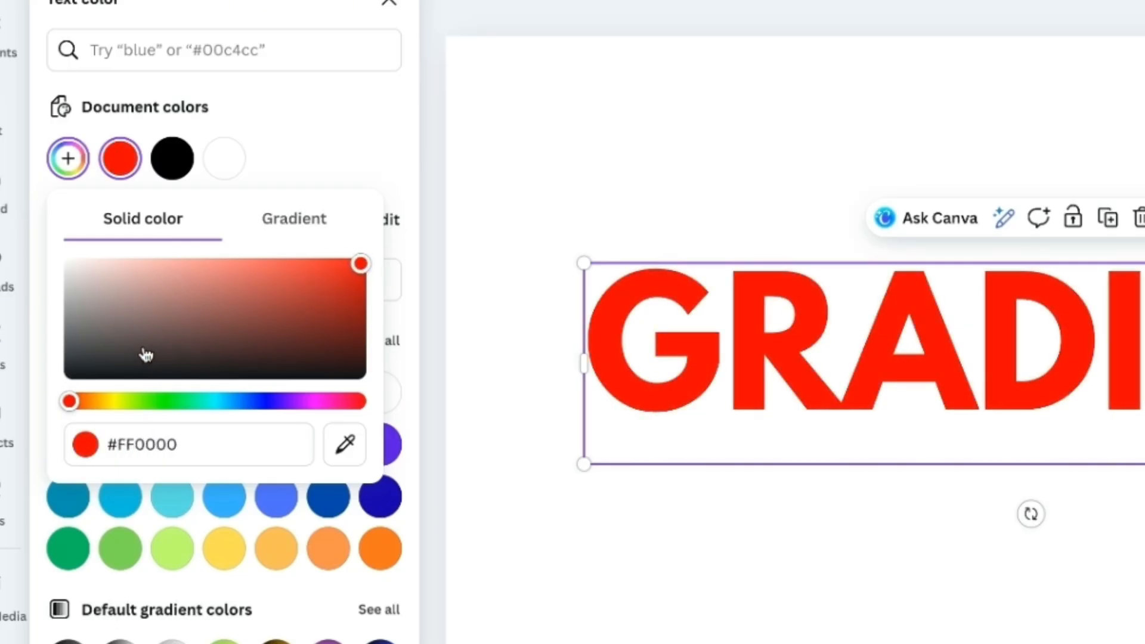
- Switch the text color to a gradient and set its first color to pink #FF00C7
click(308, 226)
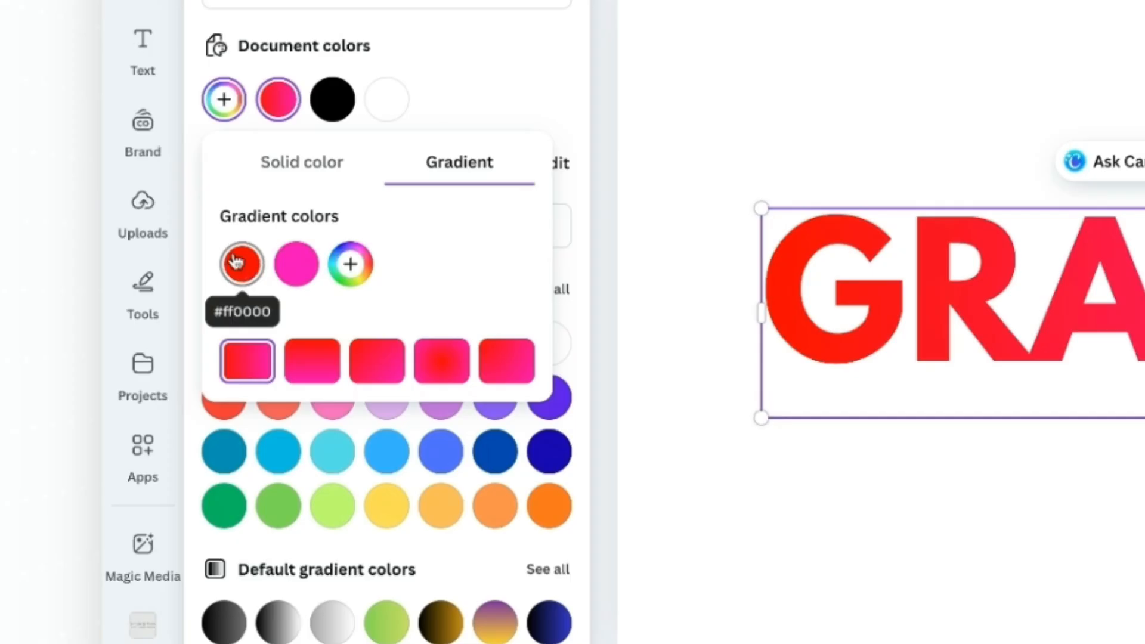
click(238, 263)
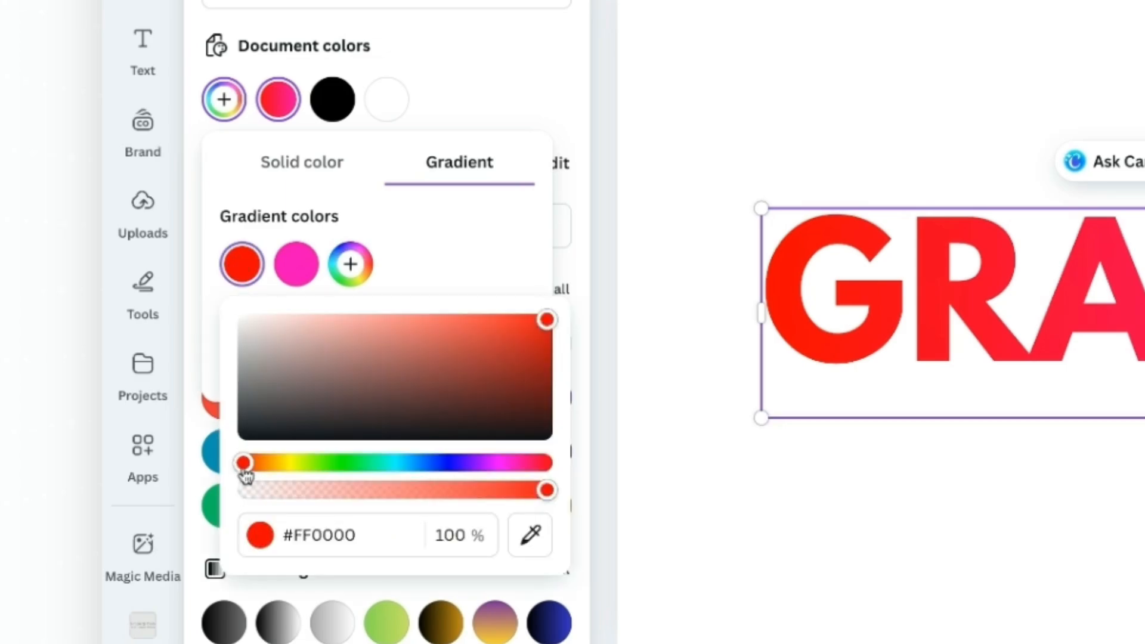
drag(244, 462, 507, 463)
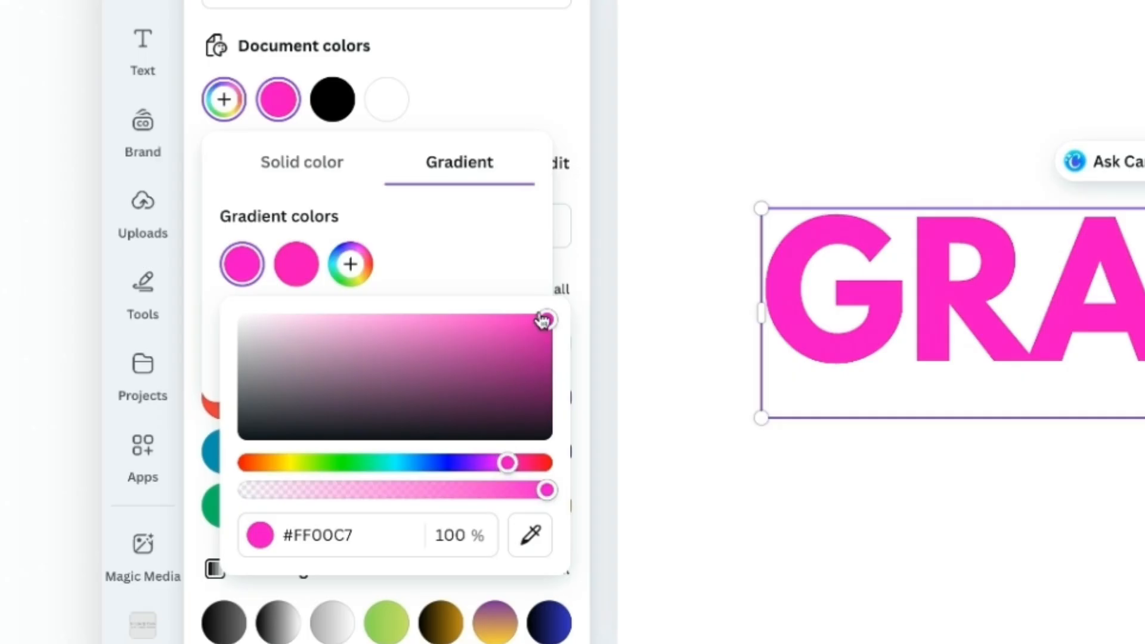
click(481, 267)
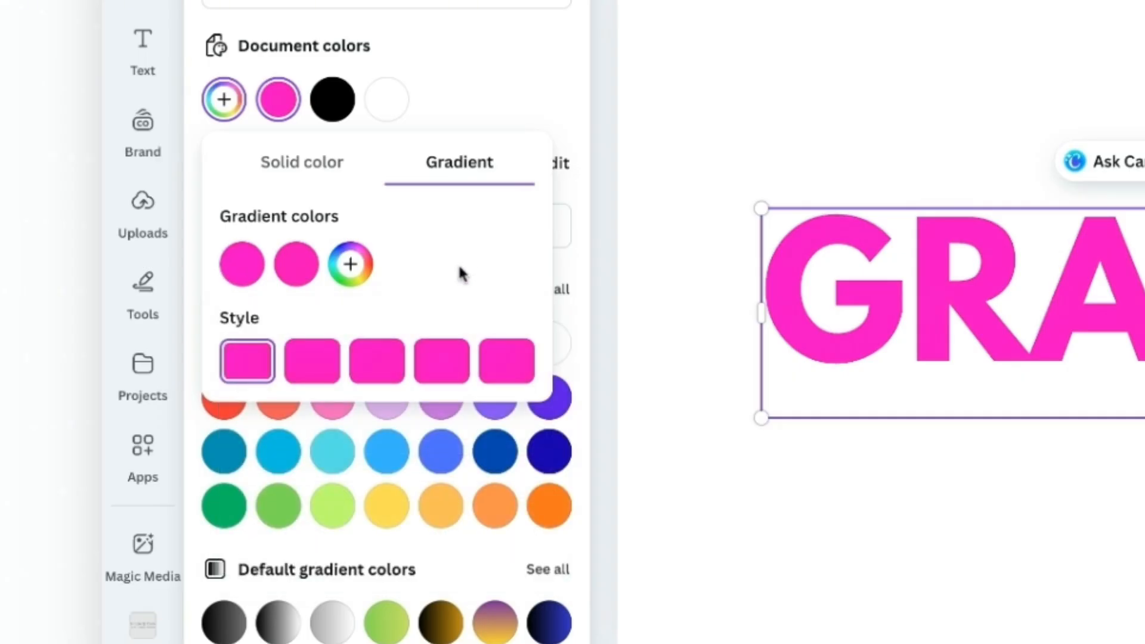
- Set the second gradient color to cyan #00FFE8
click(297, 266)
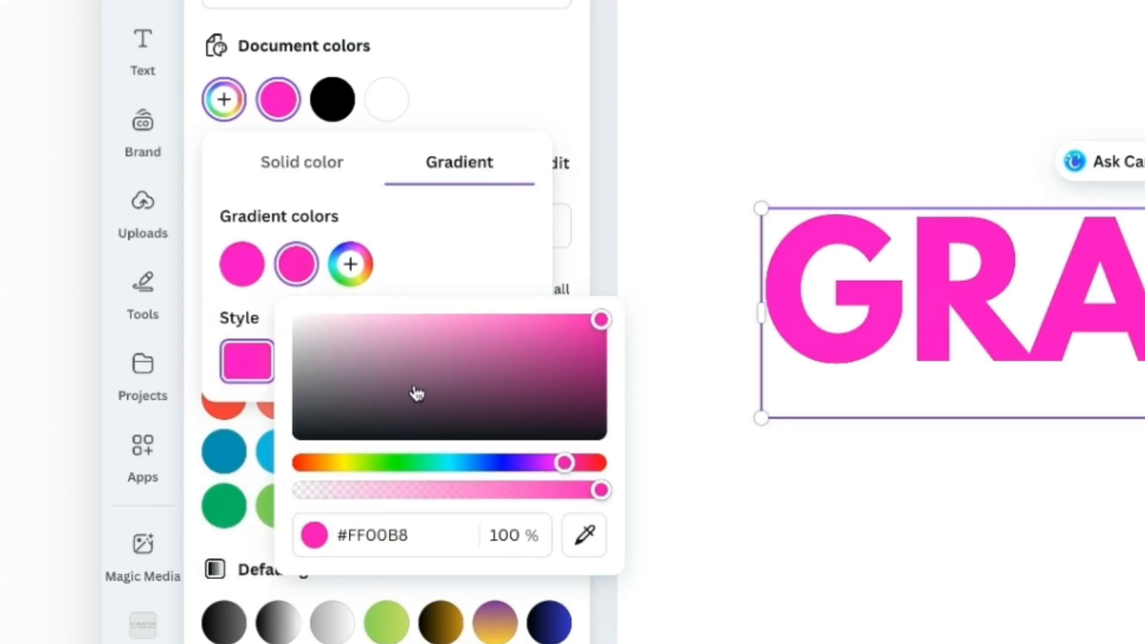
click(445, 463)
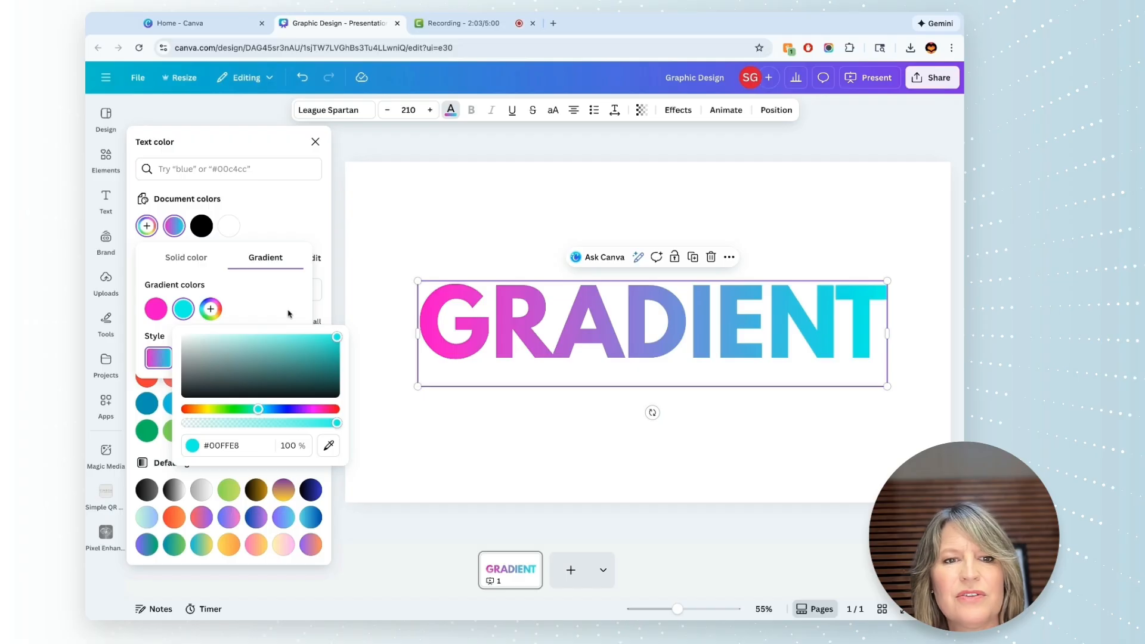
click(502, 263)
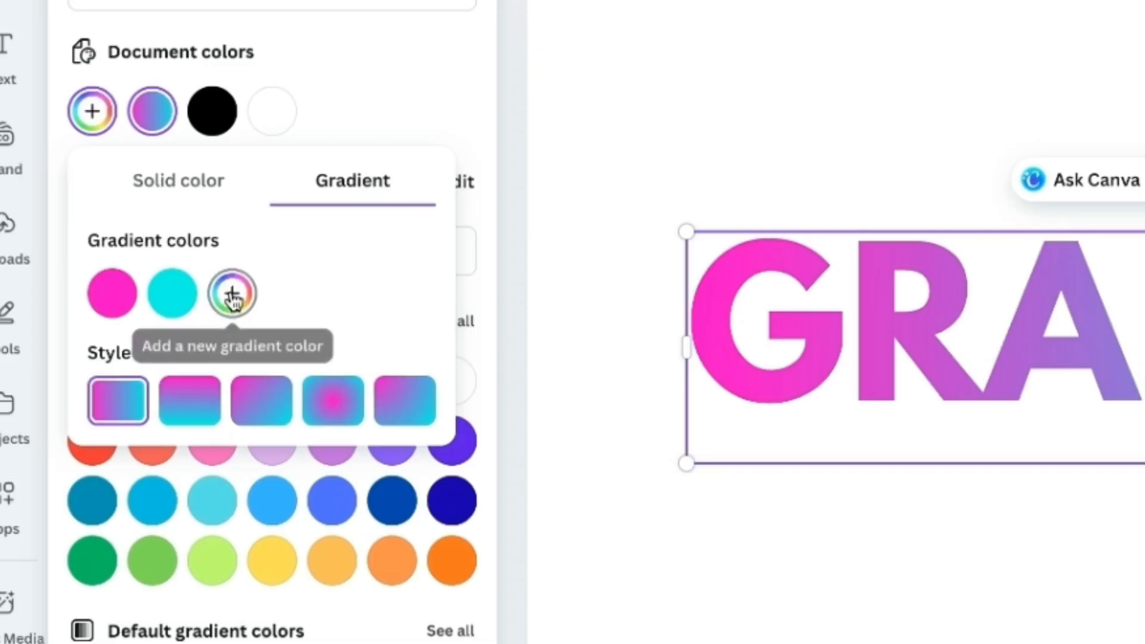
- Add a third gradient color and set it to yellow #FFFC00
click(231, 295)
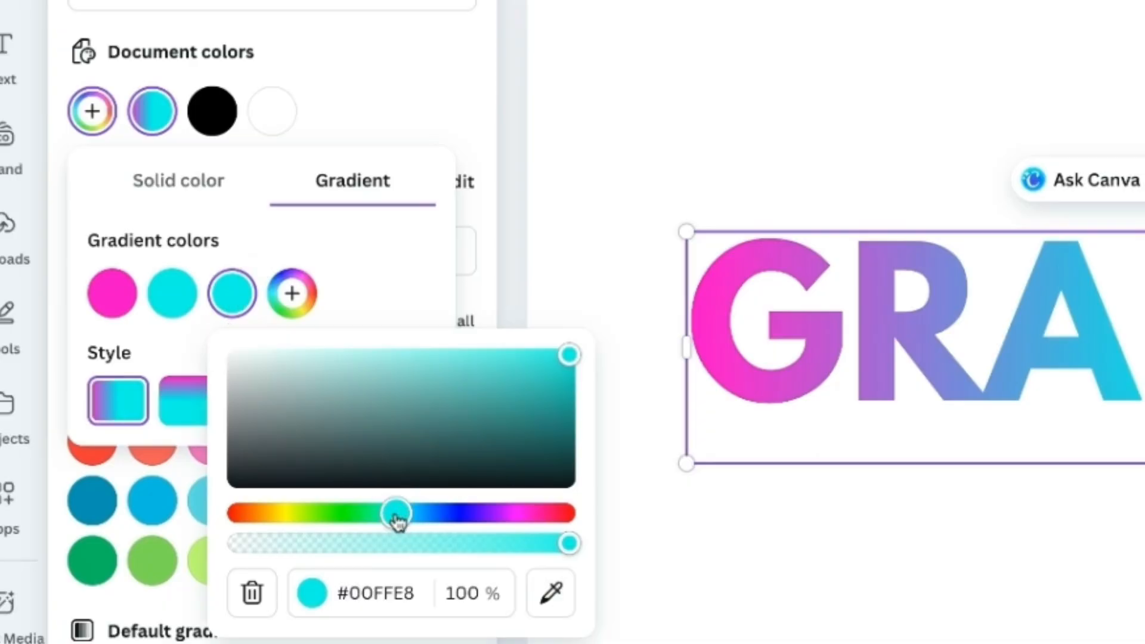
drag(396, 513, 288, 513)
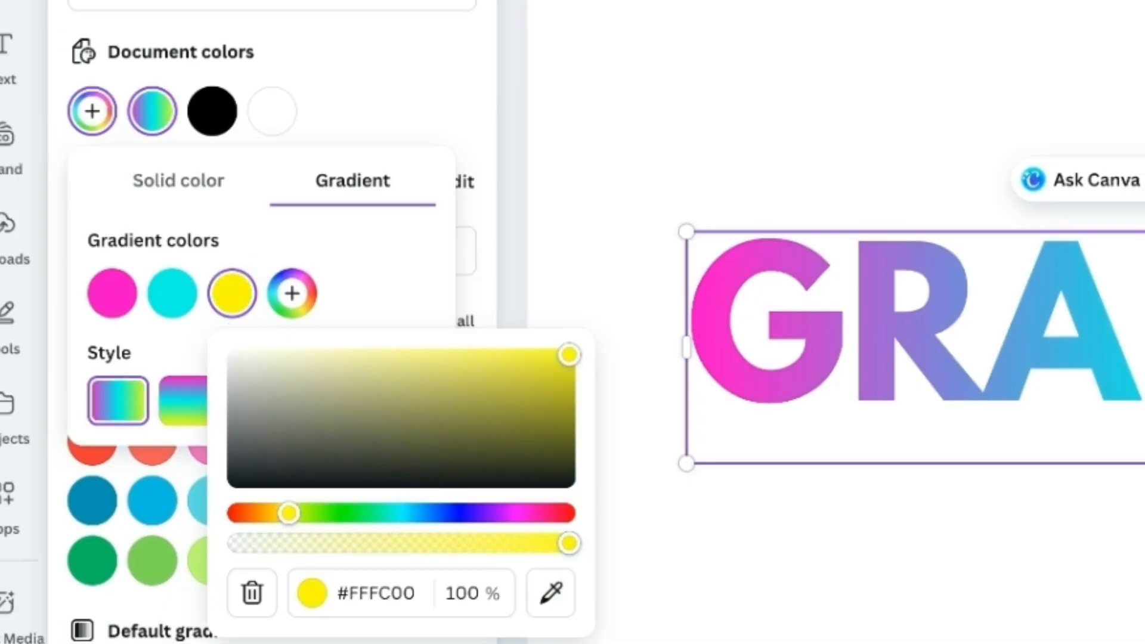
click(381, 281)
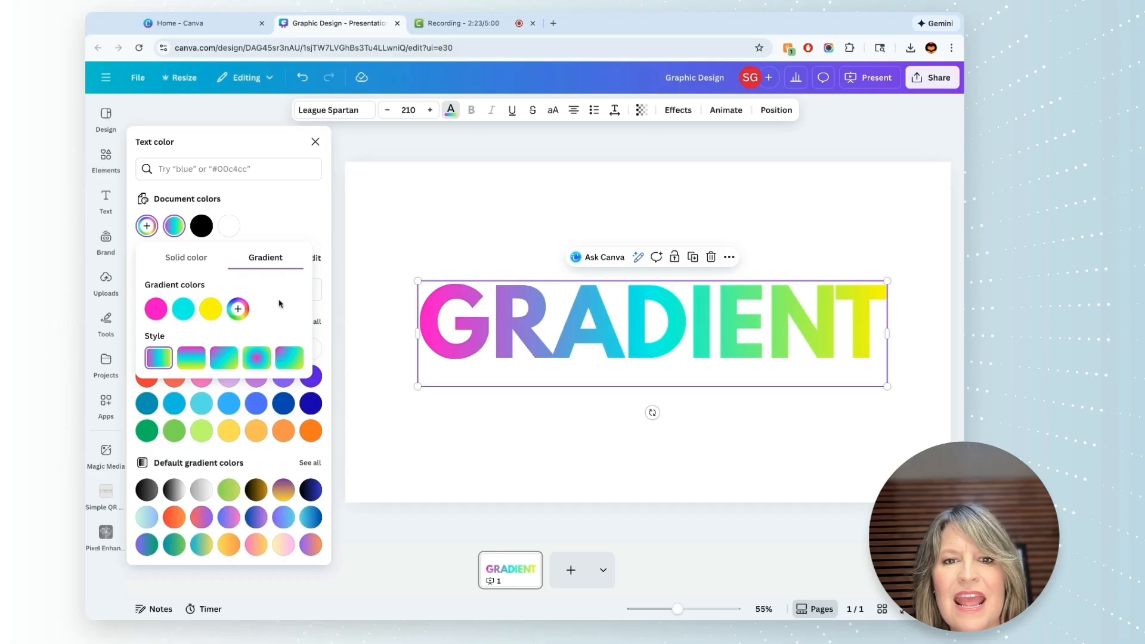
- Reorder the gradient colors to yellow, pink, cyan
mouse_move(207, 314)
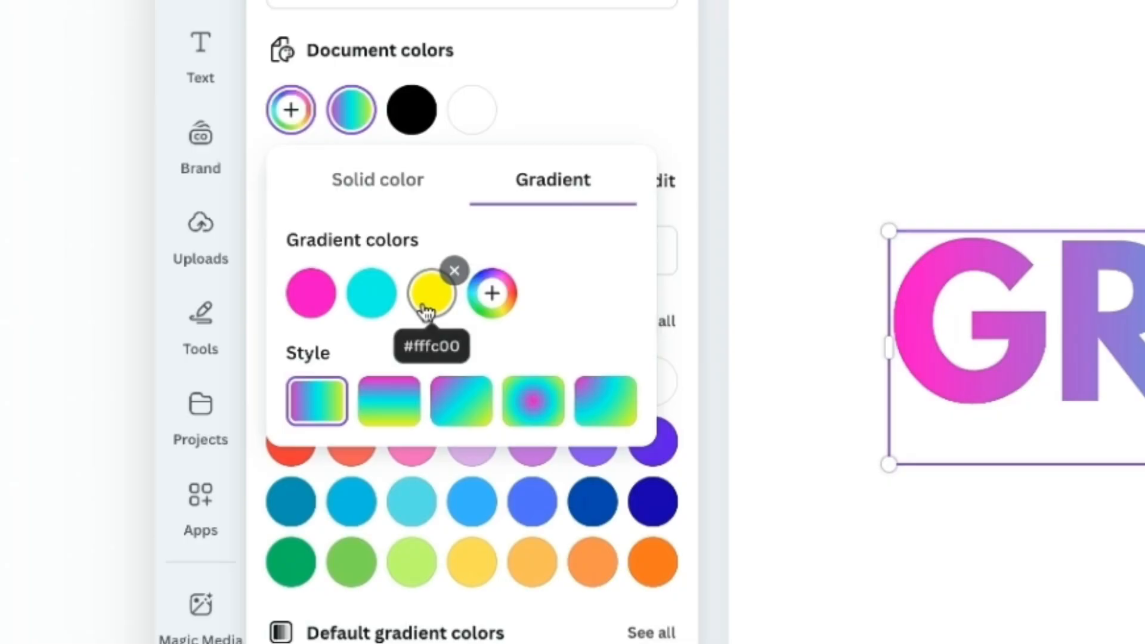
drag(425, 311, 358, 311)
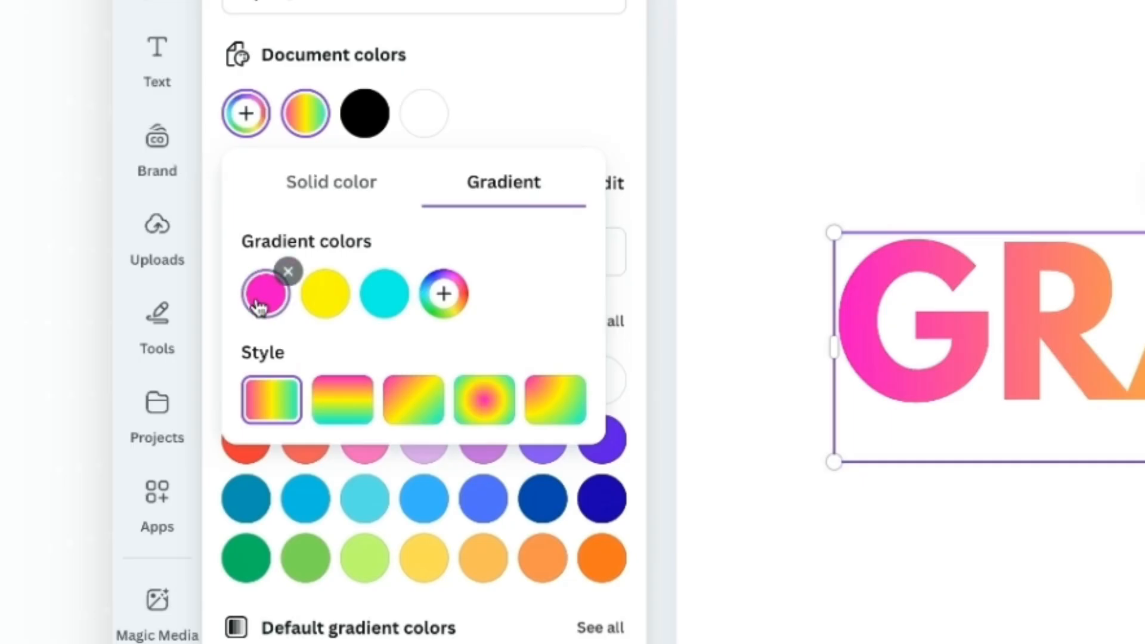
drag(153, 313, 186, 308)
drag(259, 307, 276, 299)
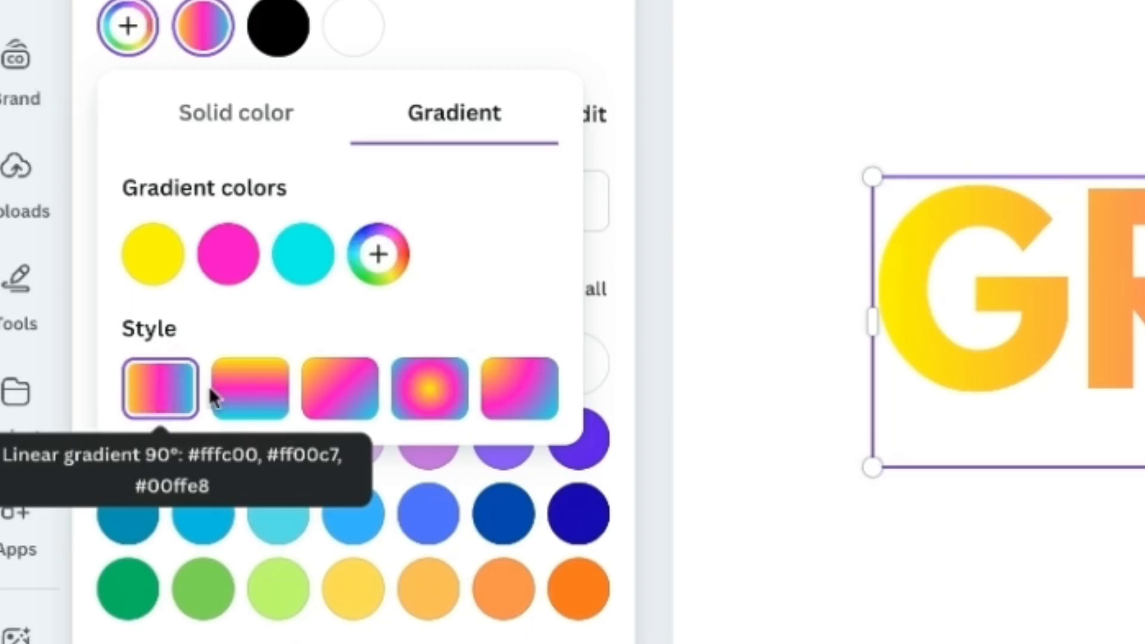
- Try the 180° linear, diagonal, circular and corner gradient styles on the GRADIENT text
click(249, 398)
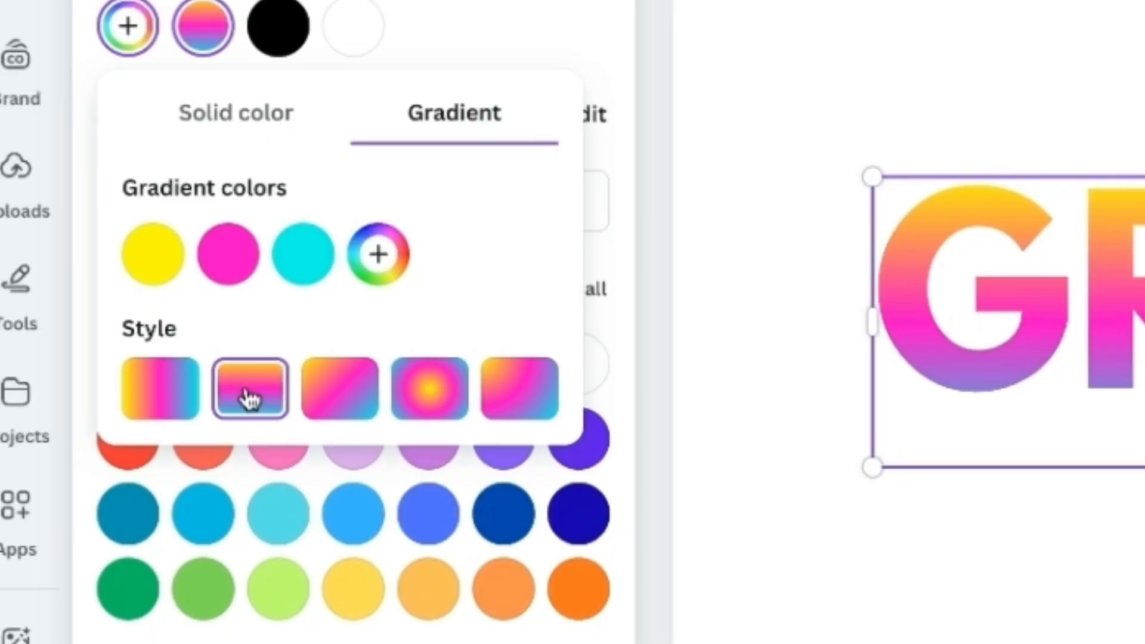
click(335, 397)
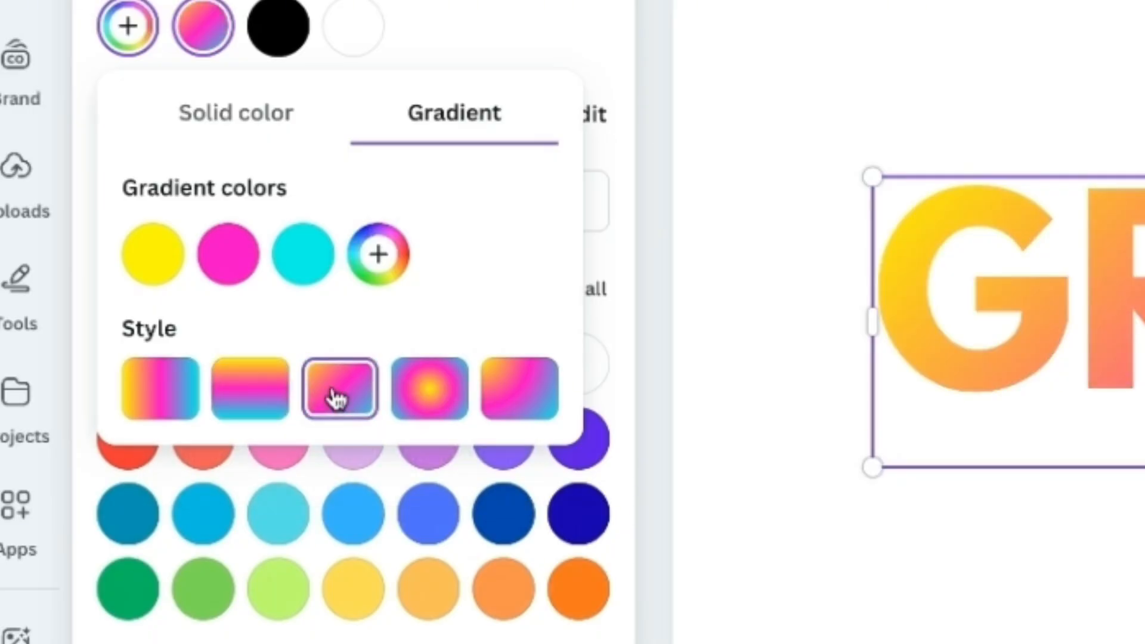
click(421, 400)
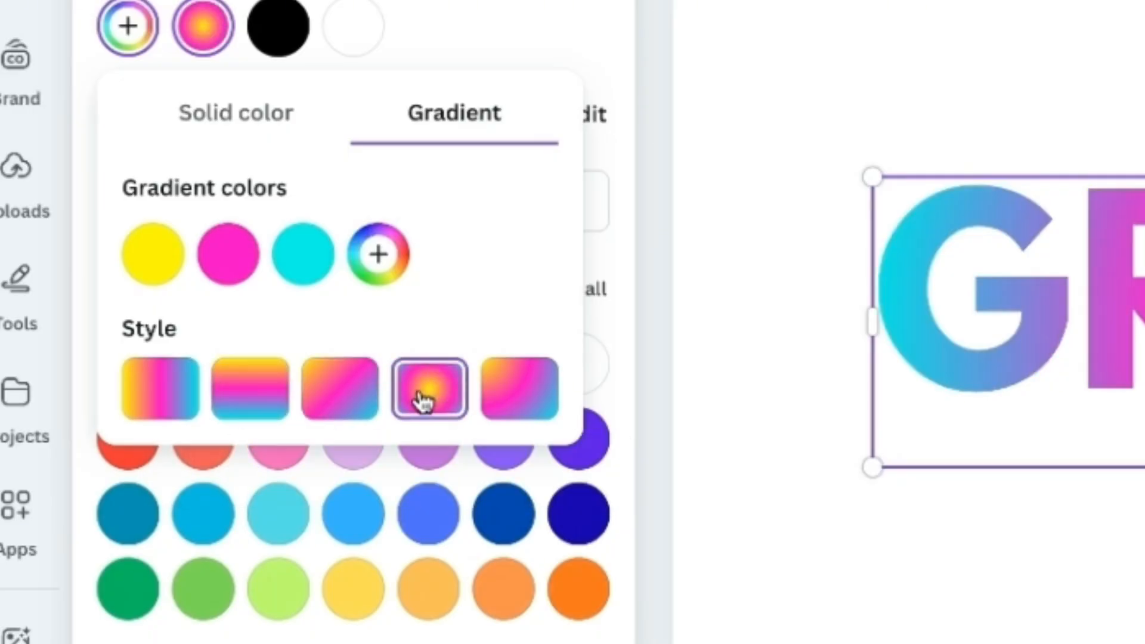
click(507, 388)
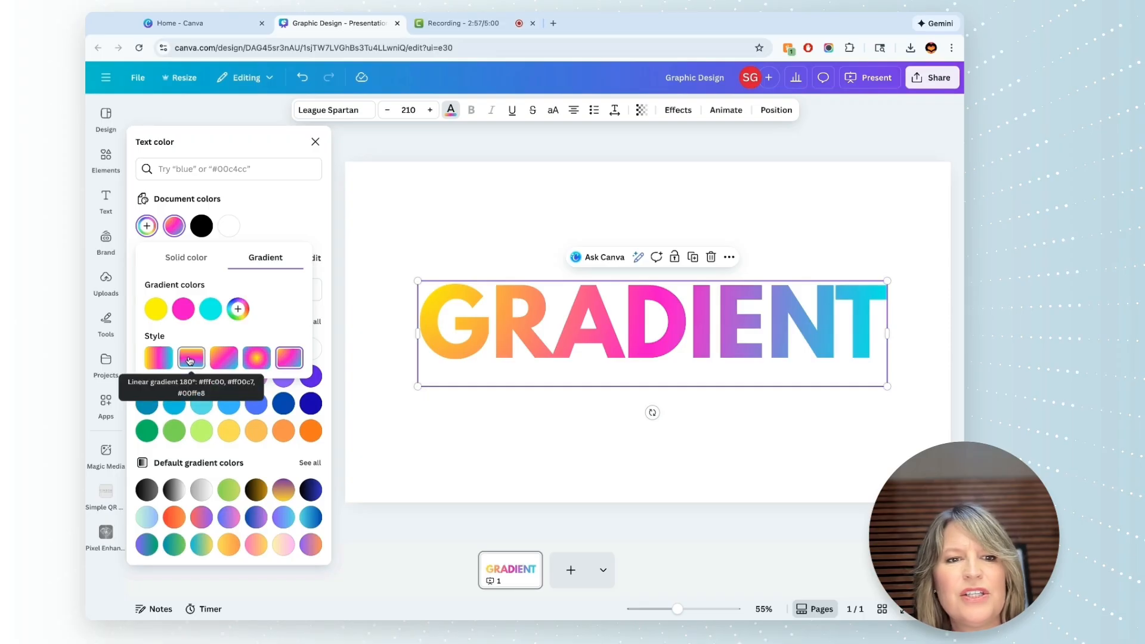
- Apply the circular gradient style centred at 50% 50% to the GRADIENT text and deselect it
click(256, 359)
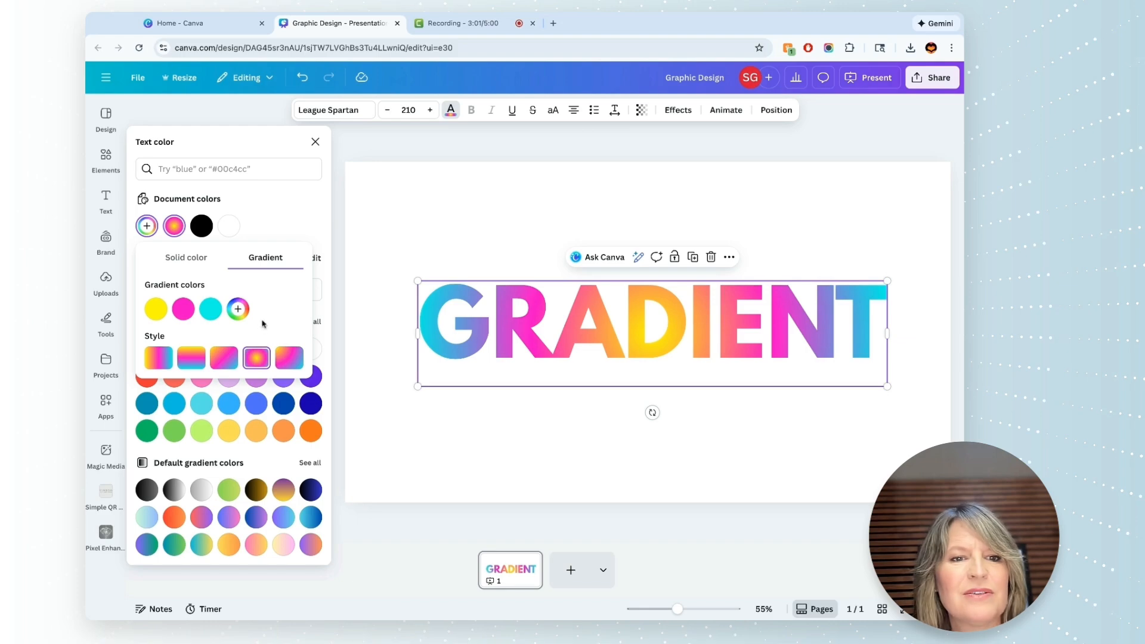
click(450, 229)
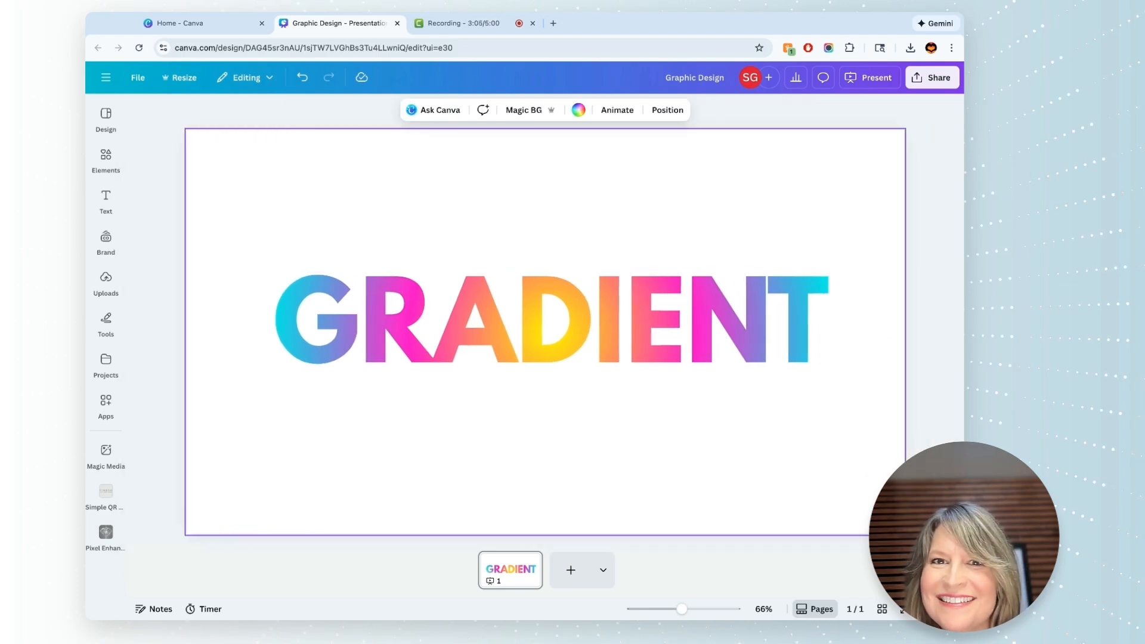
- Set up the design's download as a PNG at size 1 with a transparent background
click(935, 78)
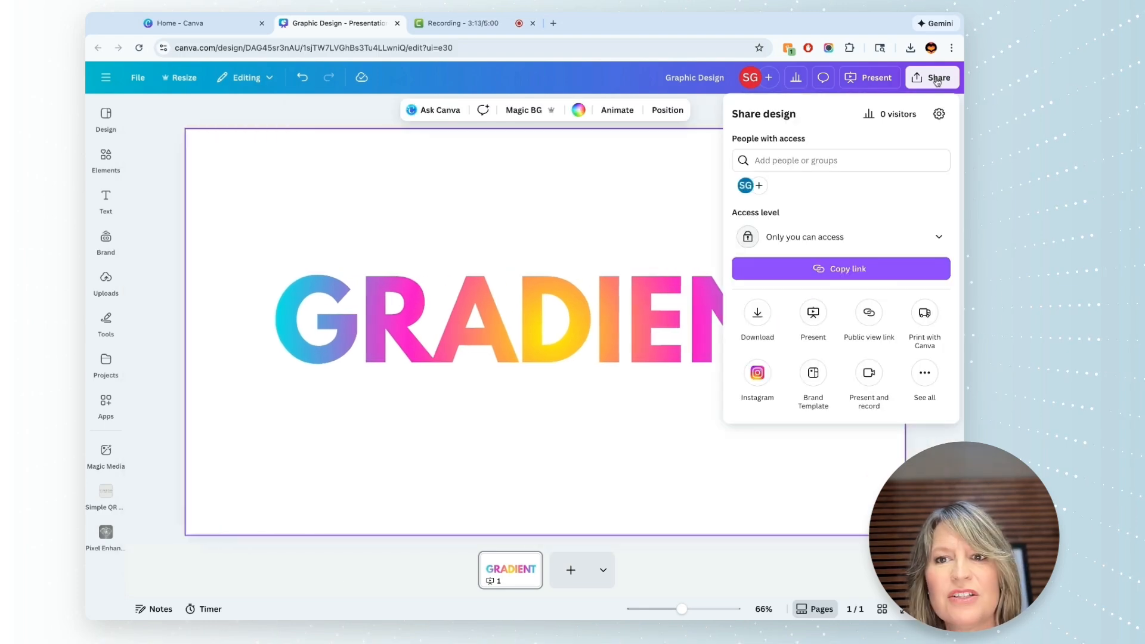
click(756, 312)
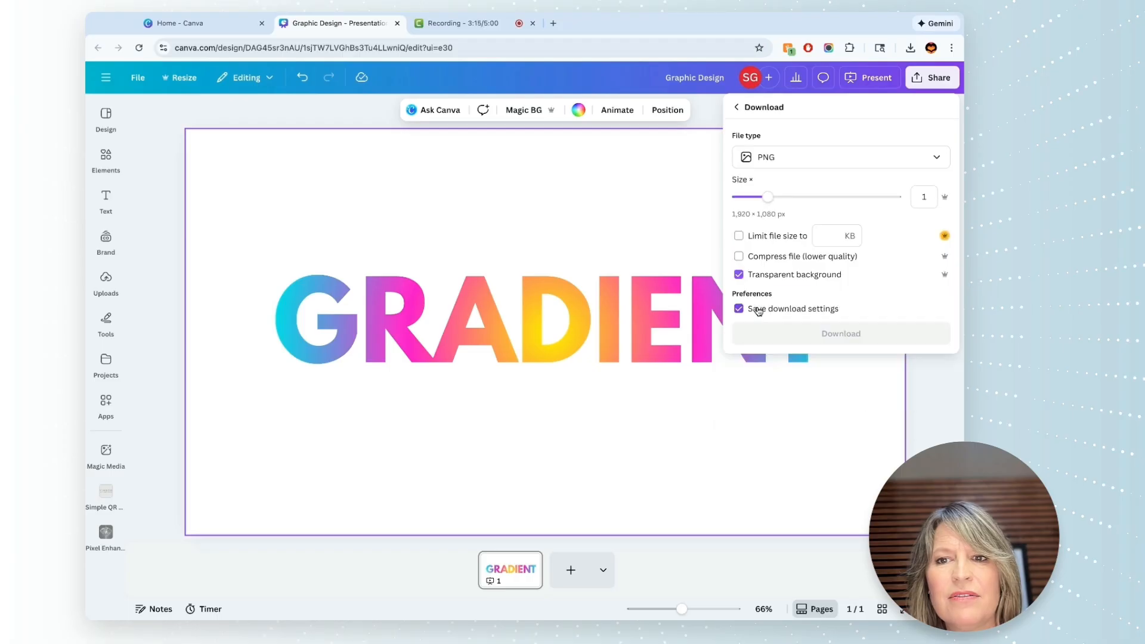
click(835, 156)
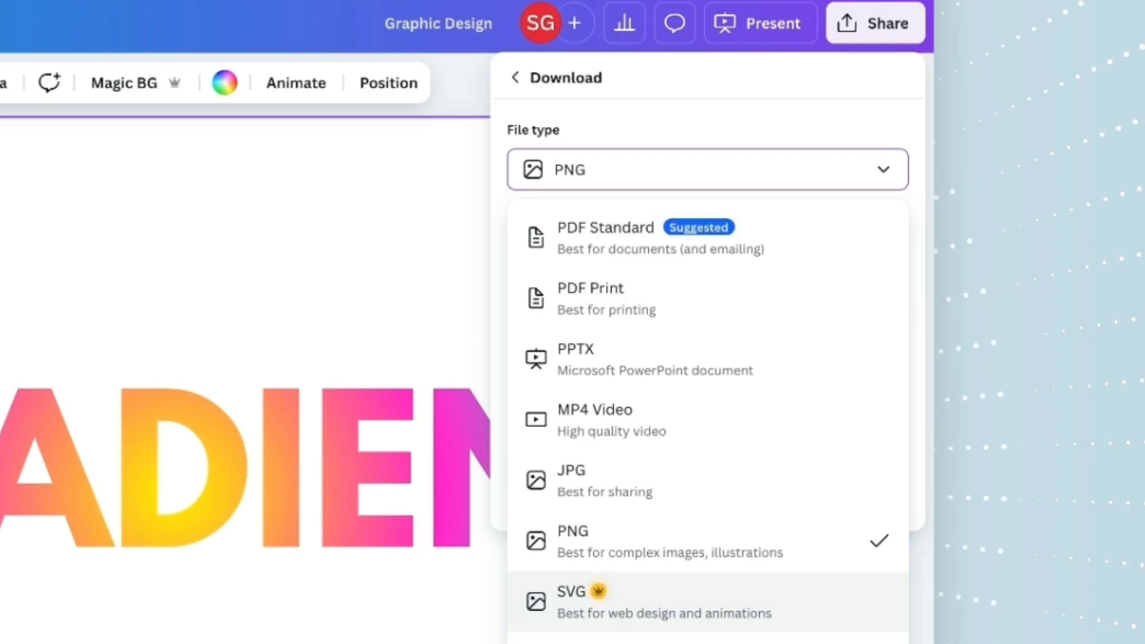
click(819, 543)
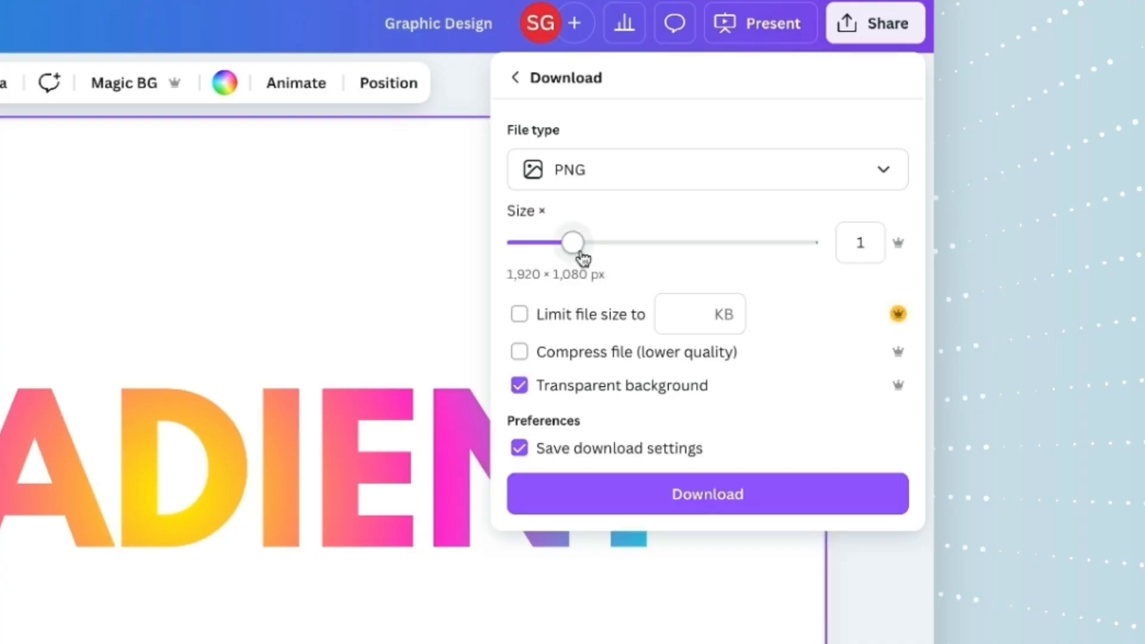
mouse_move(576, 250)
mouse_down()
mouse_move(808, 243)
mouse_move(572, 243)
mouse_up()
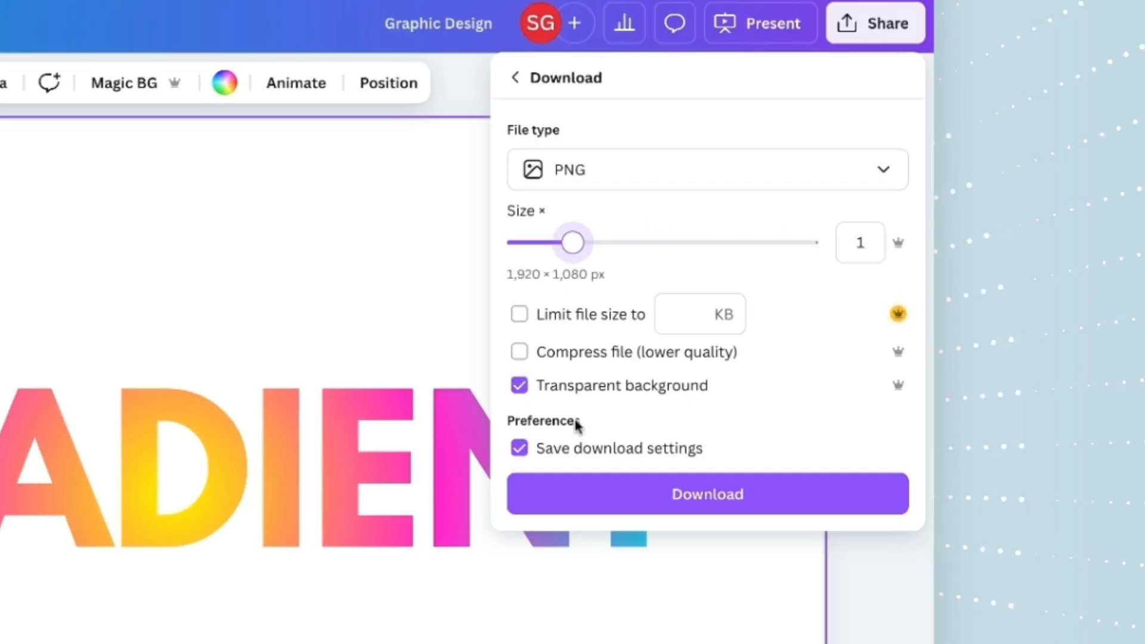
click(519, 389)
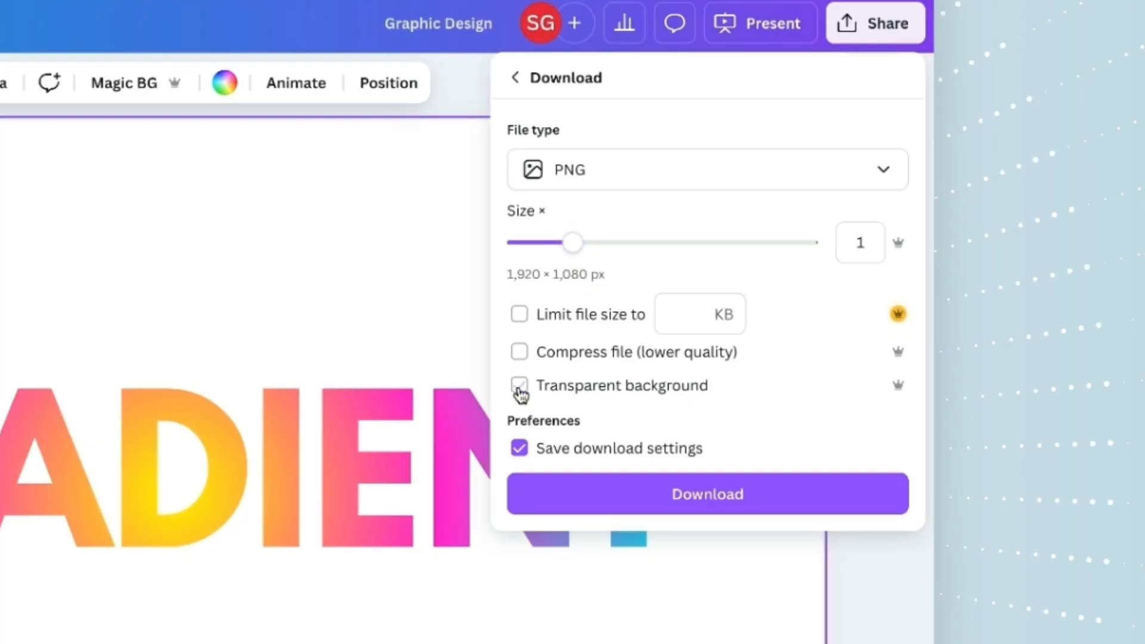
click(520, 387)
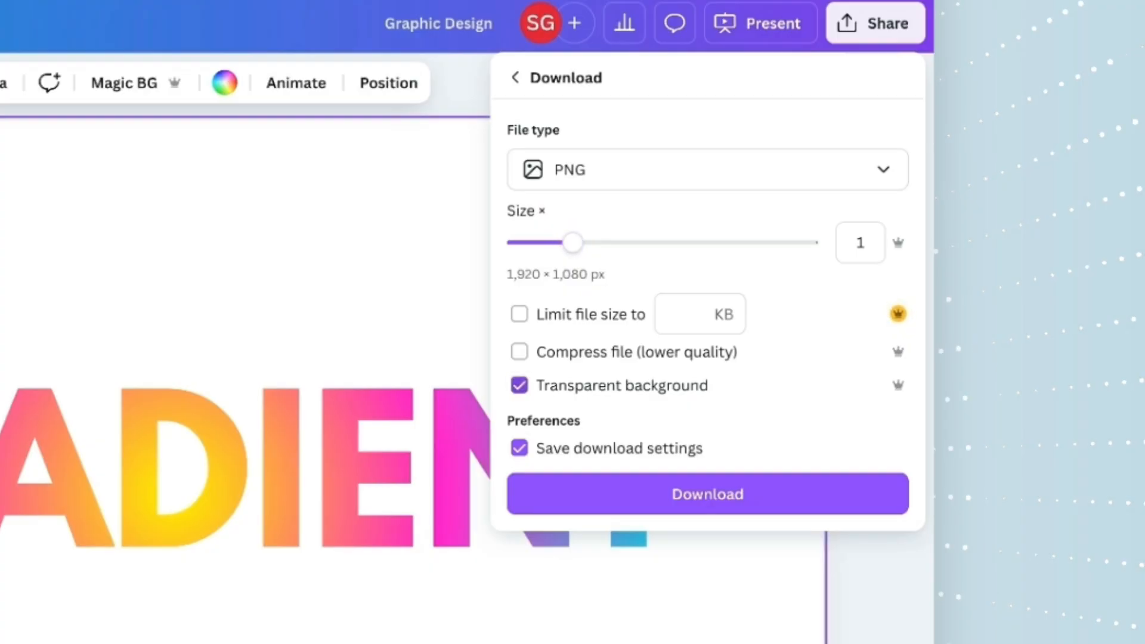